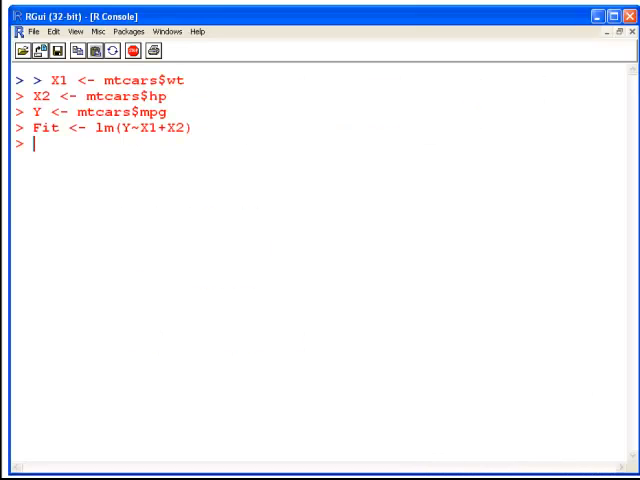
# Run coef(Fit) to print intercept 37.227, X1 −3.878 and X2 −0.0318
pyautogui.press('Return')
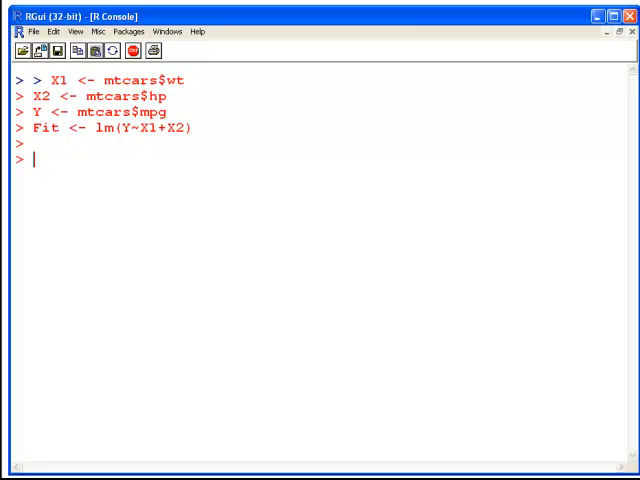
pyautogui.write('coef')
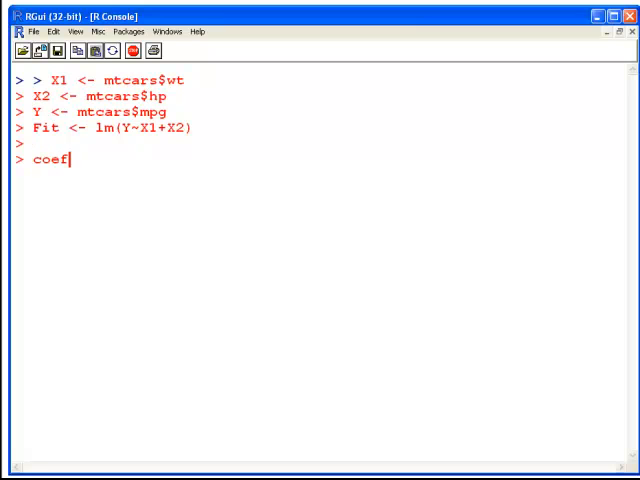
pyautogui.write('(Fit')
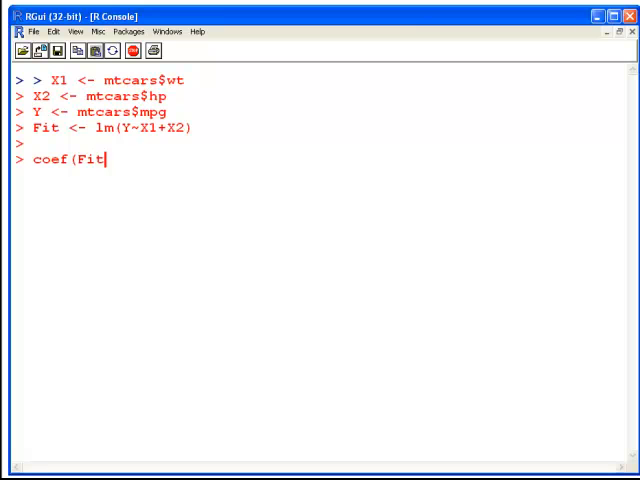
pyautogui.write(')')
pyautogui.press('Return')
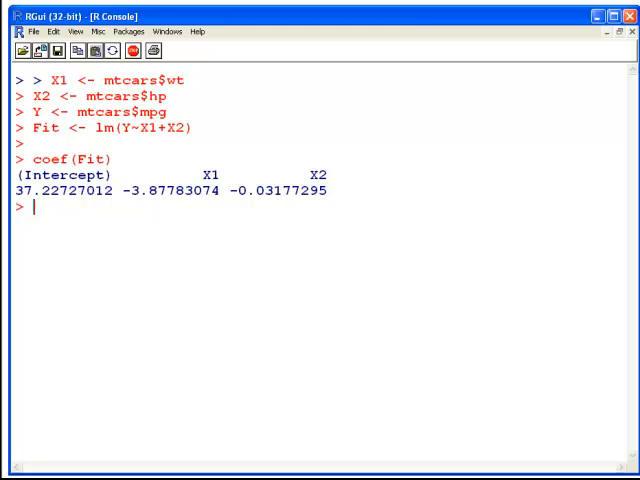
pyautogui.write('co')
pyautogui.write('nfint')
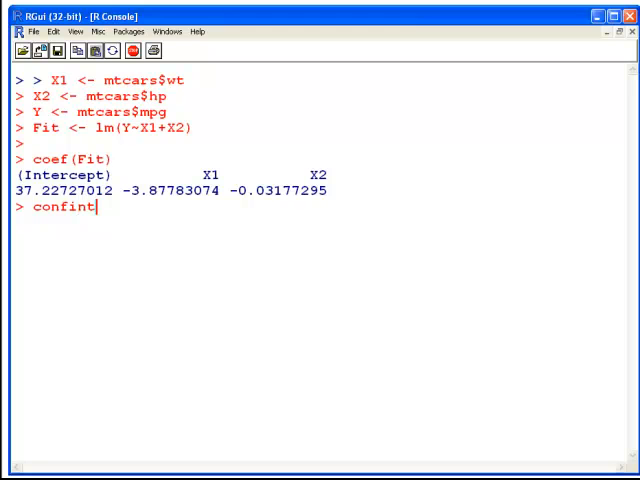
pyautogui.write('(')
pyautogui.write('Fit')
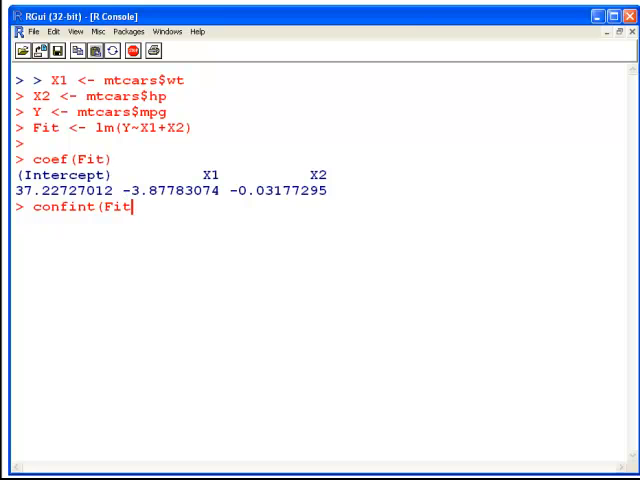
pyautogui.write(')')
# Run confint(Fit) to list 95% intervals for the intercept, X1 and X2
pyautogui.press('Return')
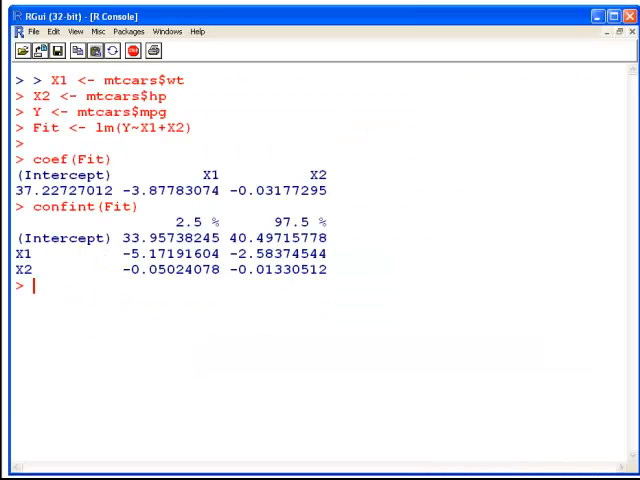
pyautogui.write('confint(Fit)')
# Run confint(Fit, level = 0.90) and highlight the 5 % and 95 % column headings
pyautogui.press('Left')
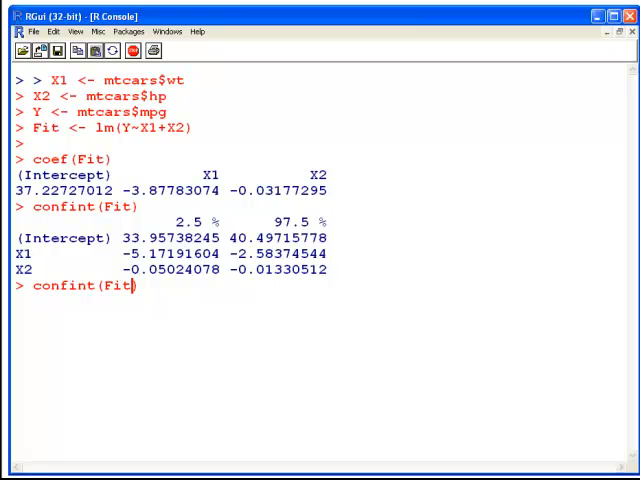
pyautogui.write(',')
pyautogui.press('BackSpace')
pyautogui.write(', ')
pyautogui.write('lele')
pyautogui.press('BackSpace')
pyautogui.press('BackSpace')
pyautogui.write('vel = ')
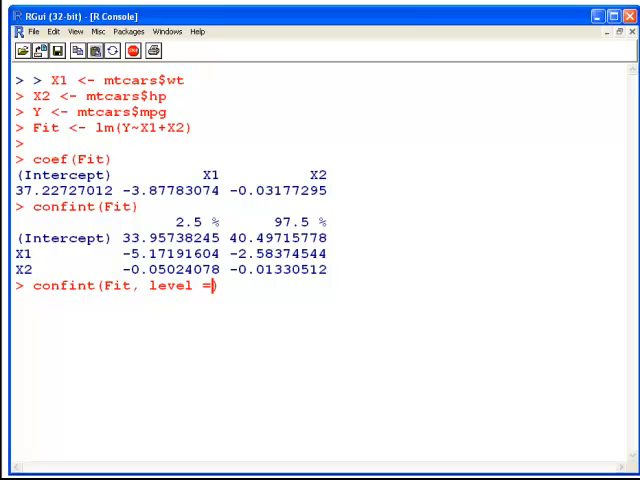
pyautogui.write('0.')
pyautogui.write('90')
pyautogui.press('Return')
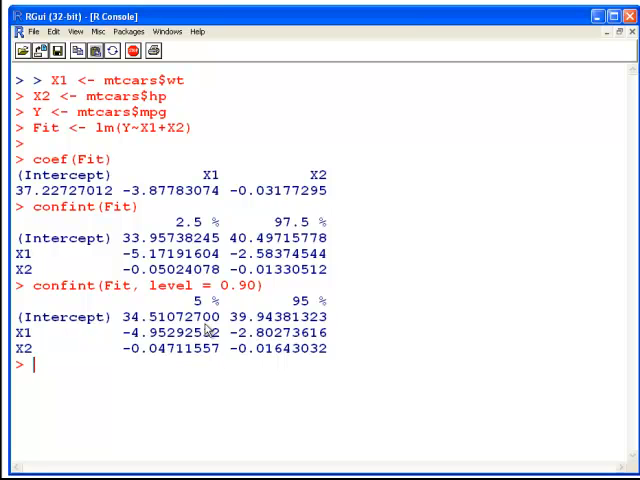
pyautogui.moveTo(185, 300); pyautogui.dragTo(215, 300)
pyautogui.moveTo(290, 300); pyautogui.dragTo(348, 305)
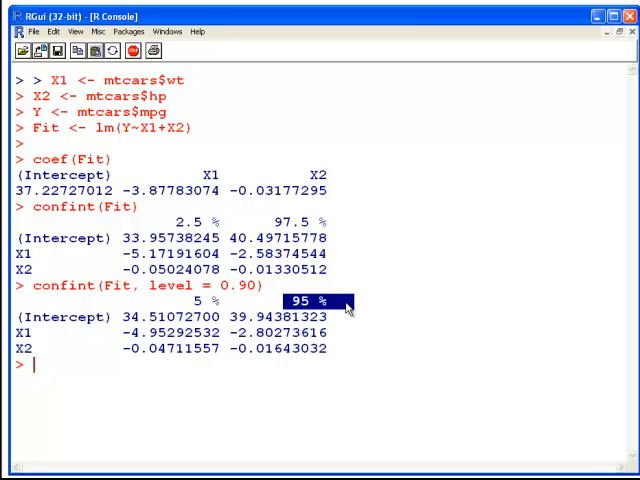
# Recall and rerun the 90% interval command, then clear the console with Ctrl+L
pyautogui.press('Up')
pyautogui.press('Left')
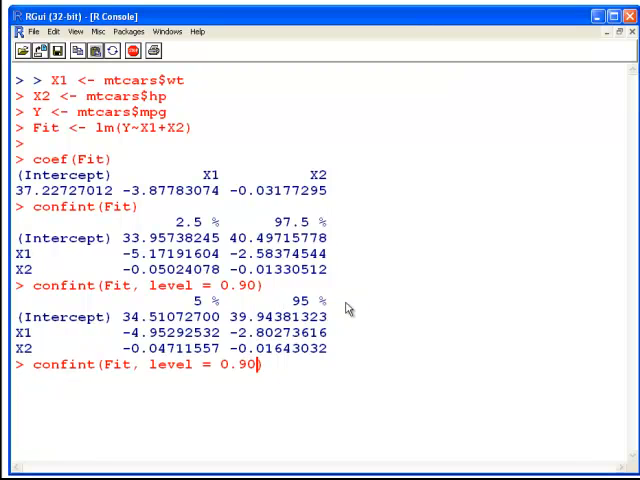
pyautogui.press('Return')
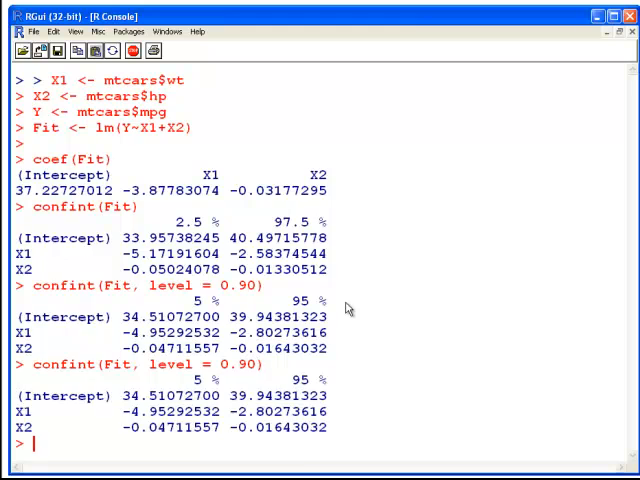
pyautogui.hotkey('ctrl', 'l')
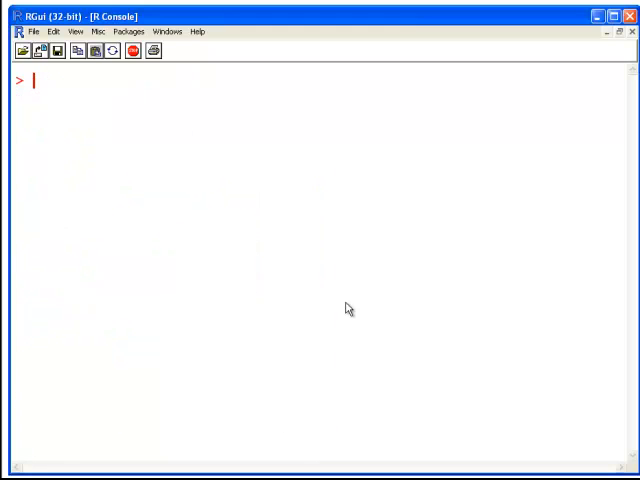
pyautogui.write('conf')
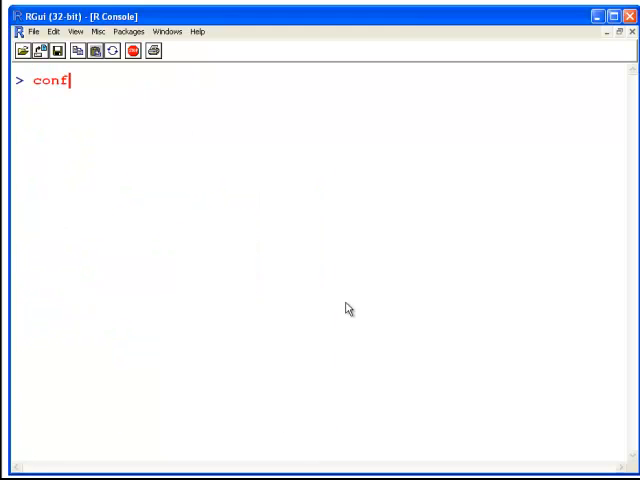
pyautogui.write('int(')
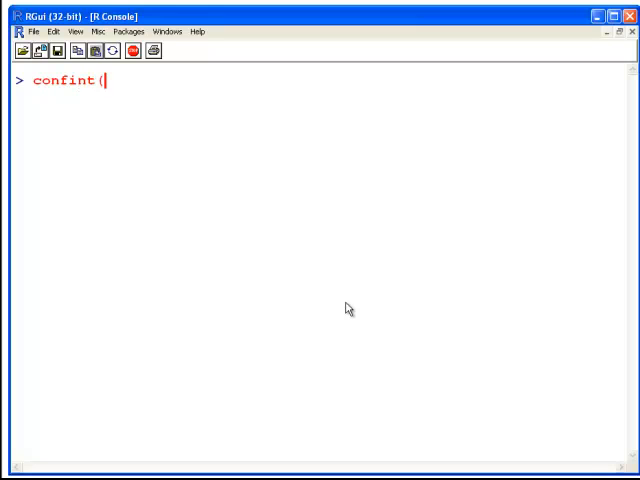
pyautogui.write('Fit')
pyautogui.write(',pa')
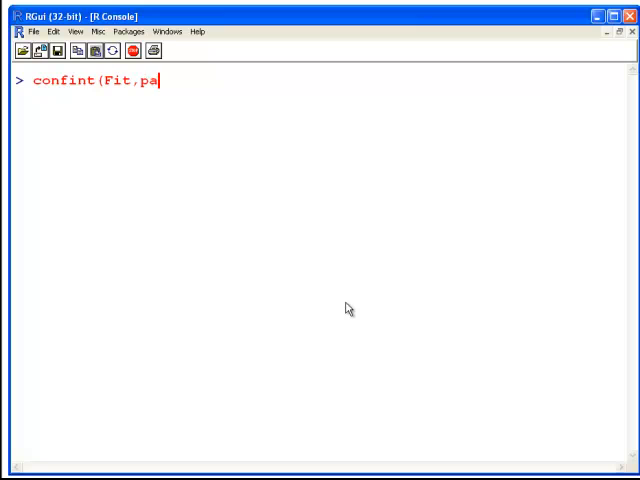
pyautogui.write('rm=')
pyautogui.write('"X')
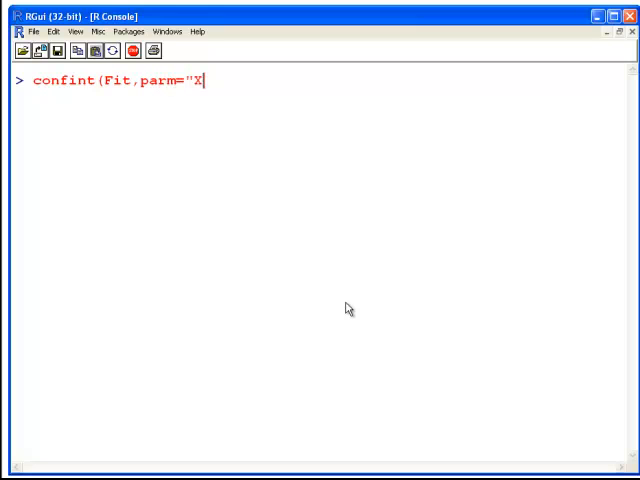
pyautogui.write('2")')
# Run confint(Fit, parm="X2") to get X2's interval −0.0502 to −0.0133
pyautogui.press('Return')
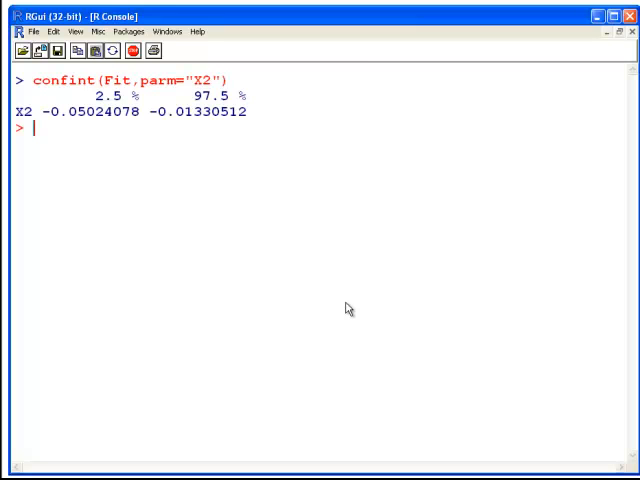